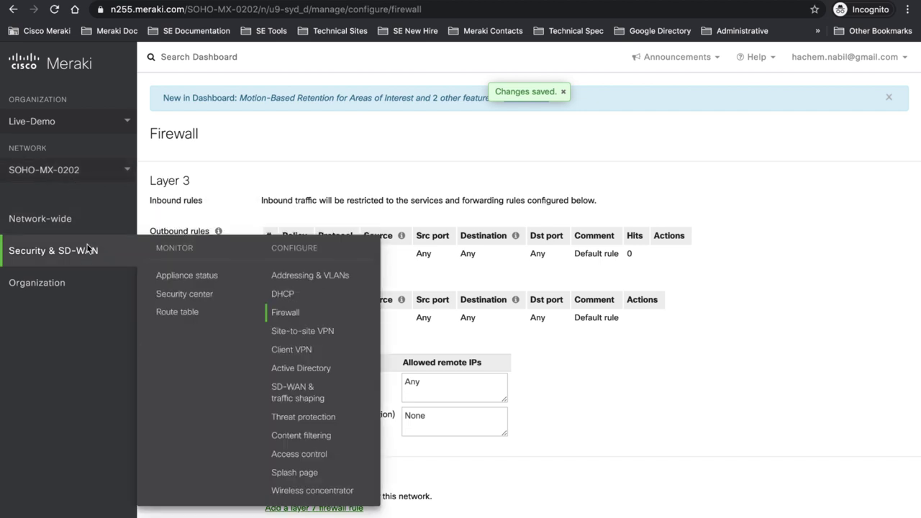
pyautogui.moveTo(108, 250)
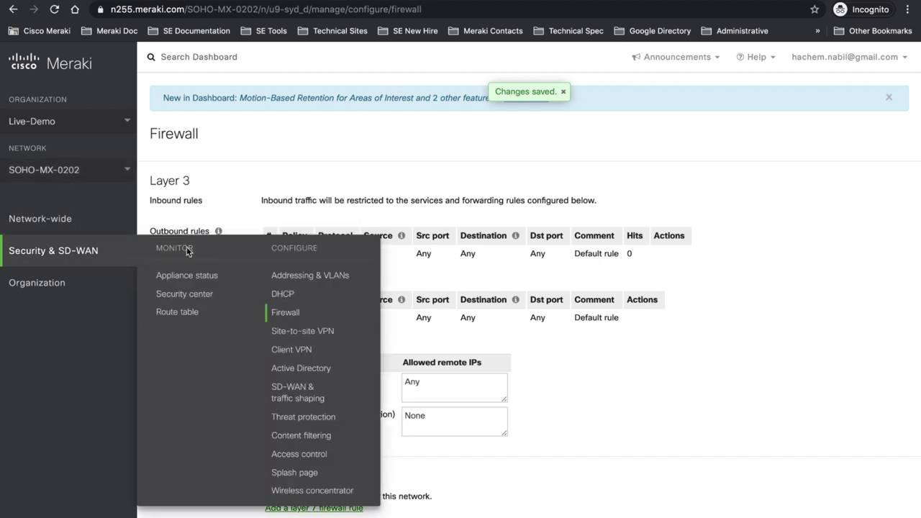
pyautogui.click(321, 277)
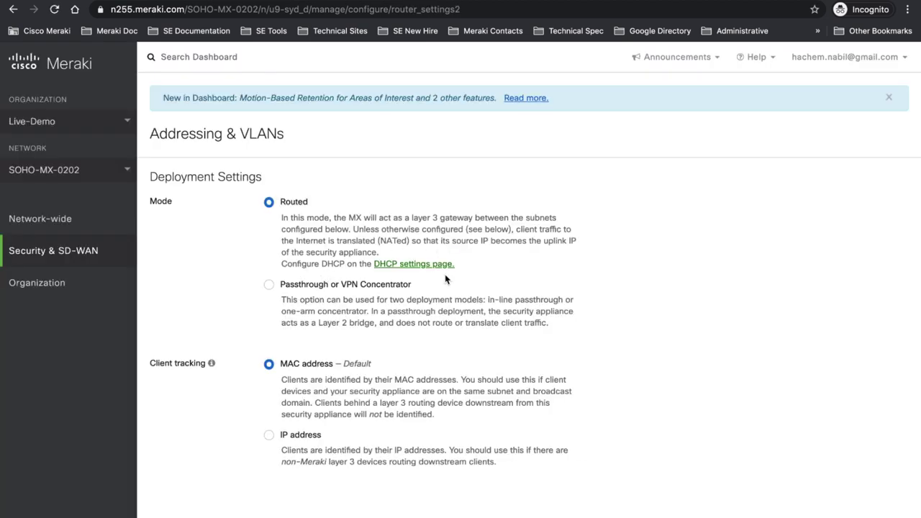
pyautogui.scroll(-5, 443, 280)
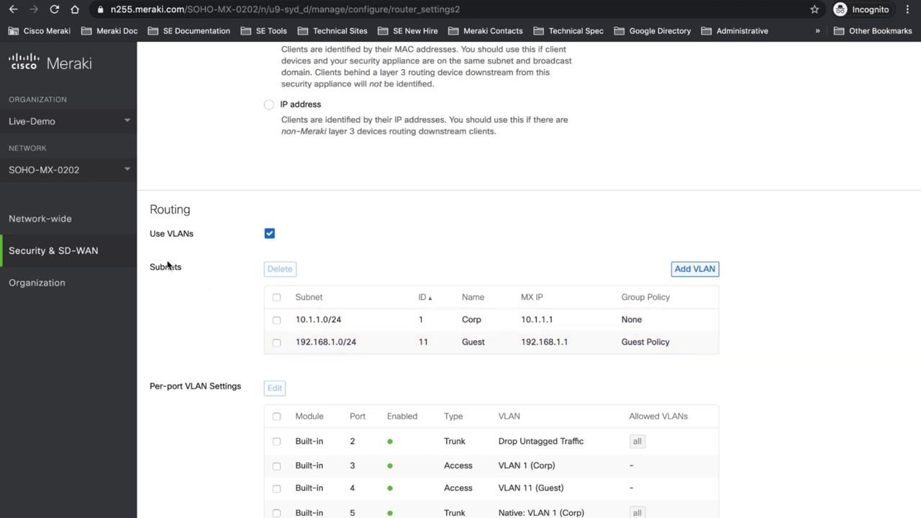
pyautogui.moveTo(106, 257)
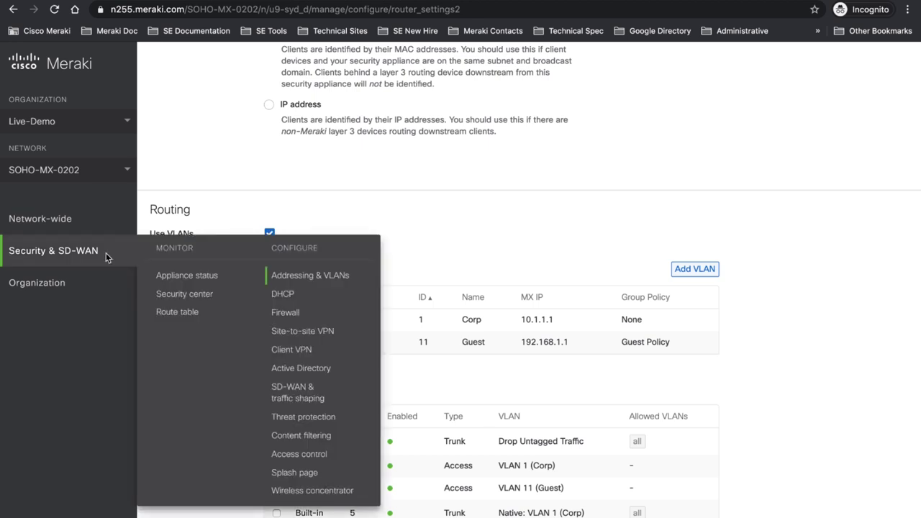
pyautogui.click(287, 313)
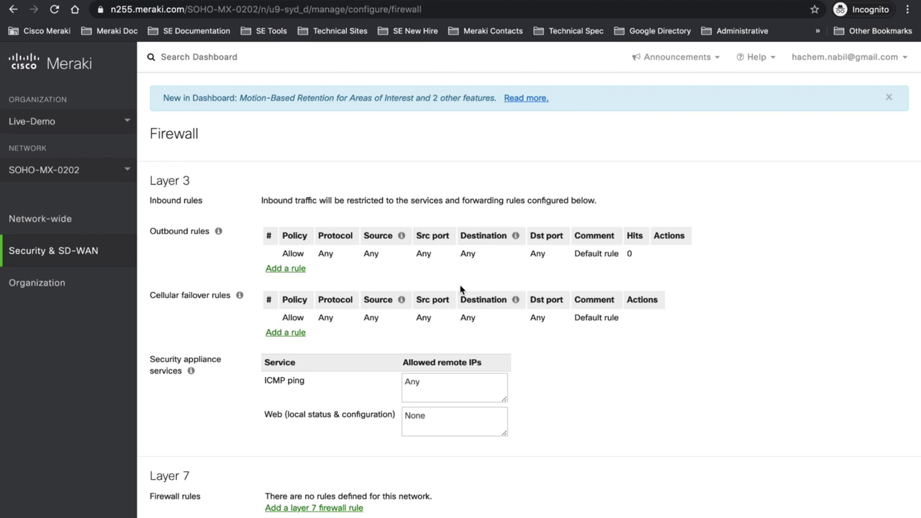
pyautogui.hotkey('ctrl', 'Right')
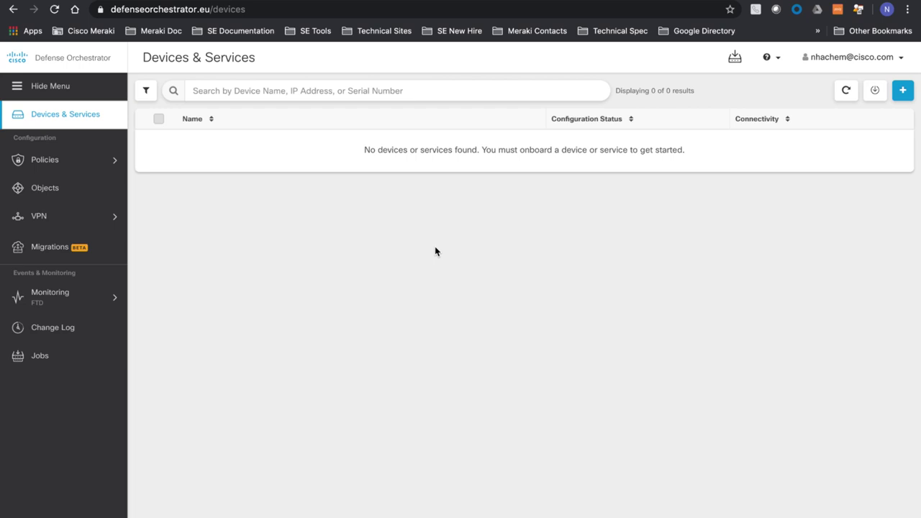
pyautogui.hotkey('ctrl', 'Left')
# Confirm Dashboard API access is enabled under Organization > Settings
pyautogui.moveTo(127, 267)
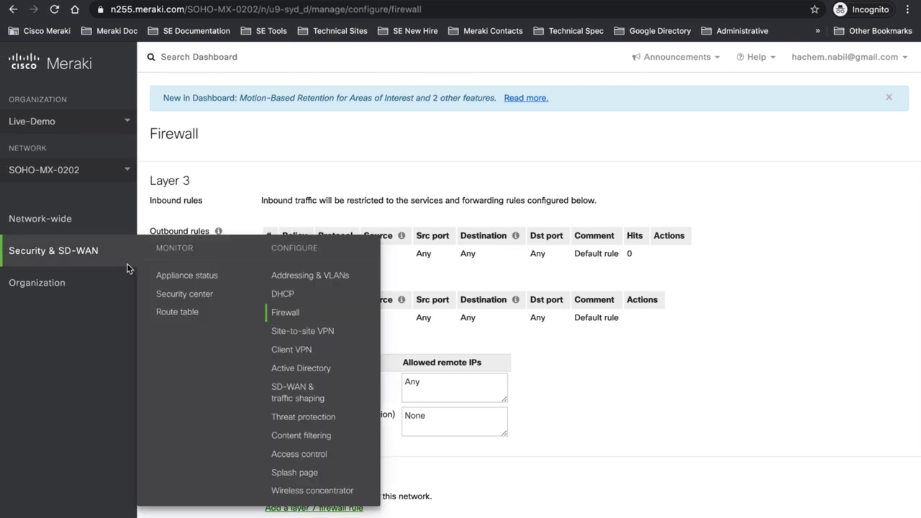
pyautogui.moveTo(79, 285)
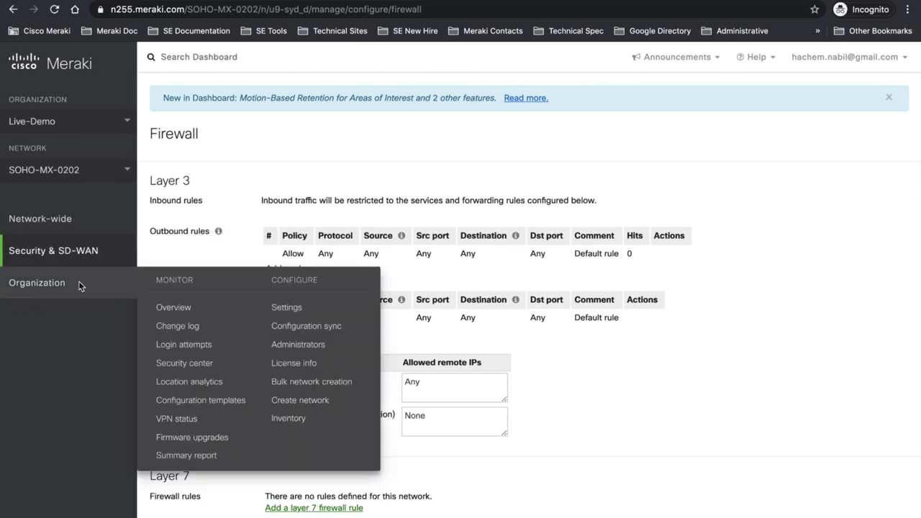
pyautogui.click(272, 309)
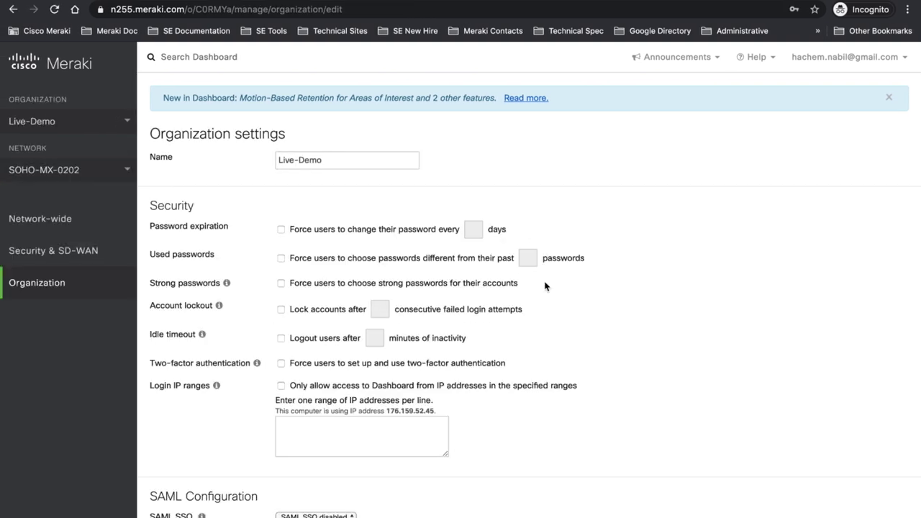
pyautogui.scroll(-10, 544, 286)
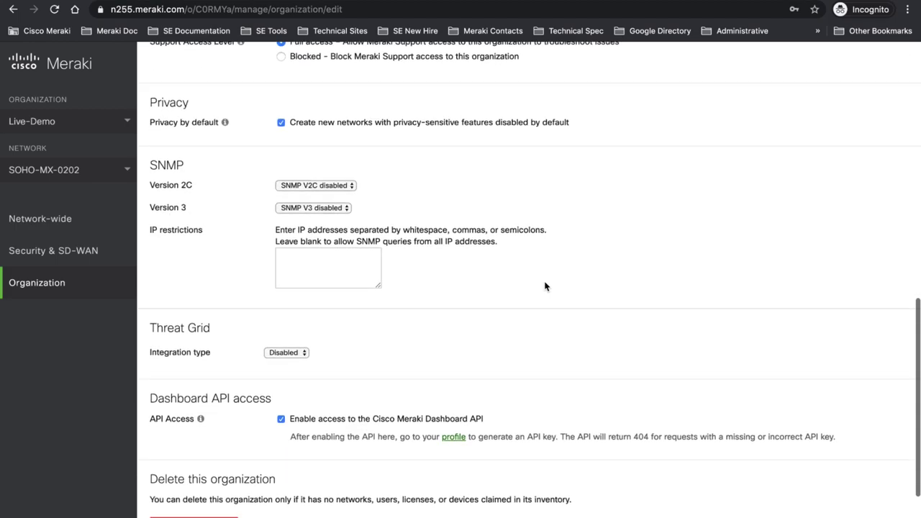
pyautogui.scroll(10, 827, 173)
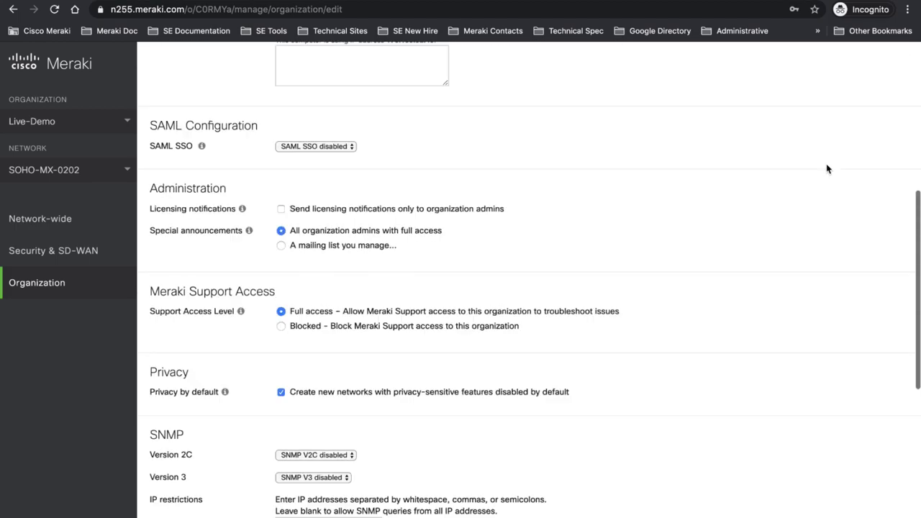
# Check the existing API key on My profile, then return to Defense Orchestrator
pyautogui.click(840, 63)
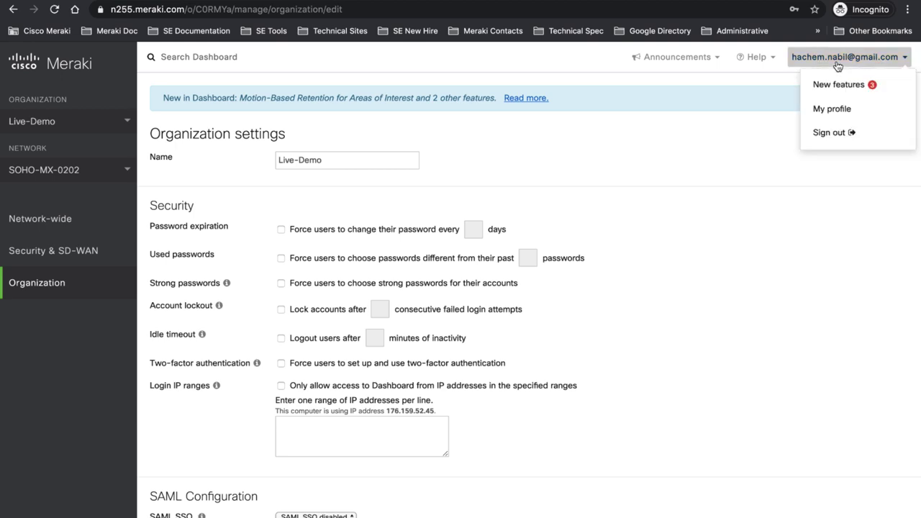
pyautogui.click(847, 109)
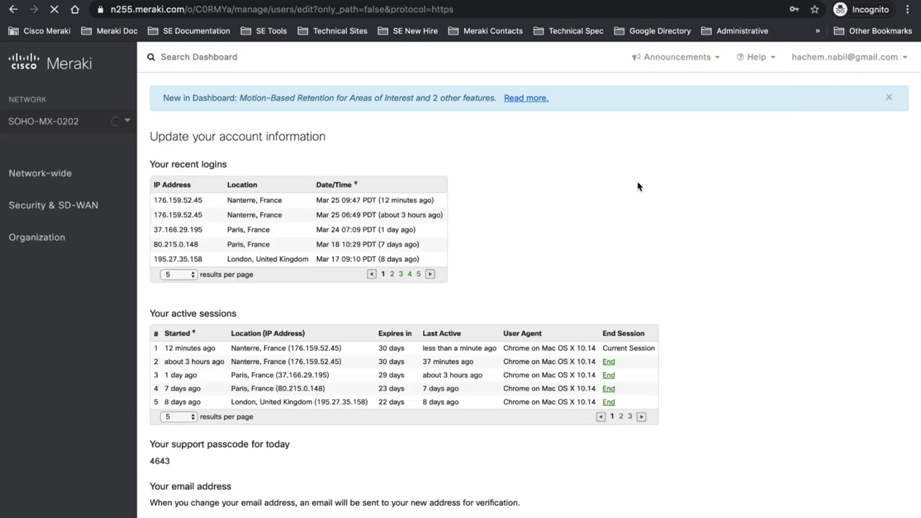
pyautogui.scroll(-6, 637, 185)
pyautogui.scroll(-2, 637, 186)
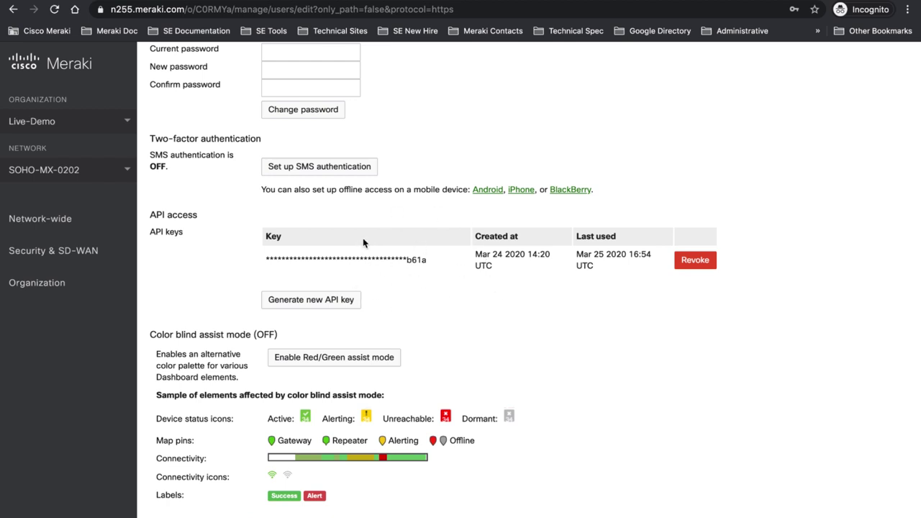
pyautogui.press('super+Tab')
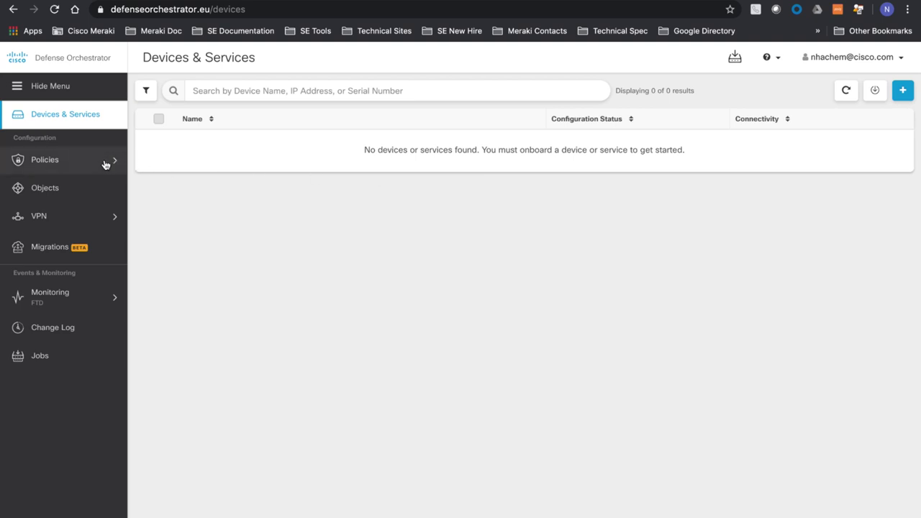
pyautogui.press('super+Tab')
pyautogui.moveTo(83, 253)
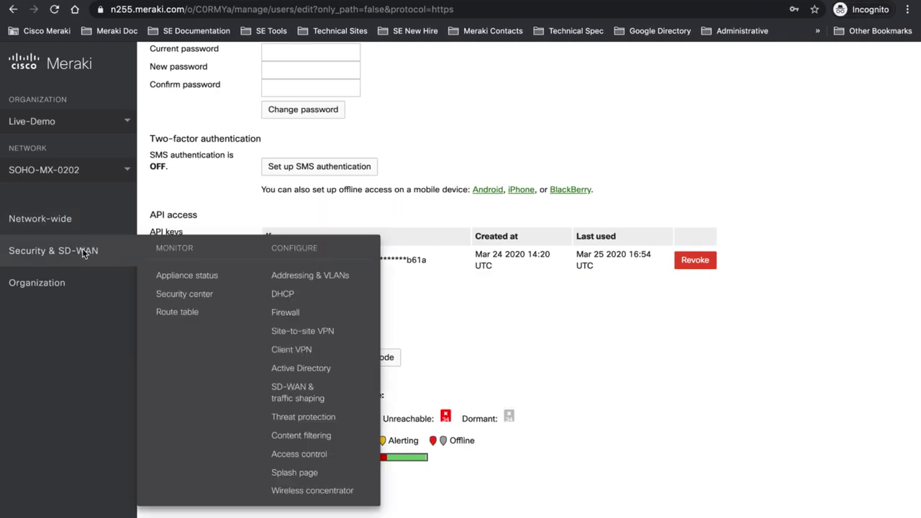
pyautogui.click(293, 319)
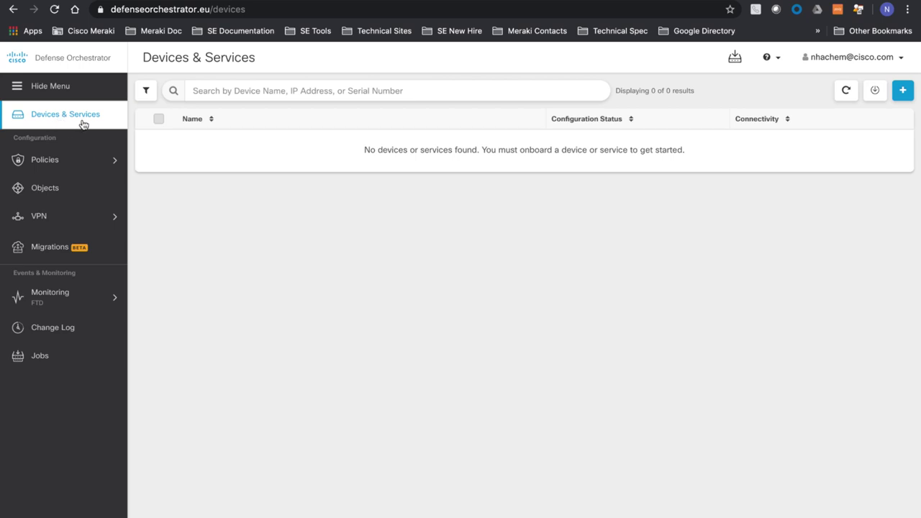
# Start onboarding a Meraki security appliance and connect using the pasted API key
pyautogui.click(902, 92)
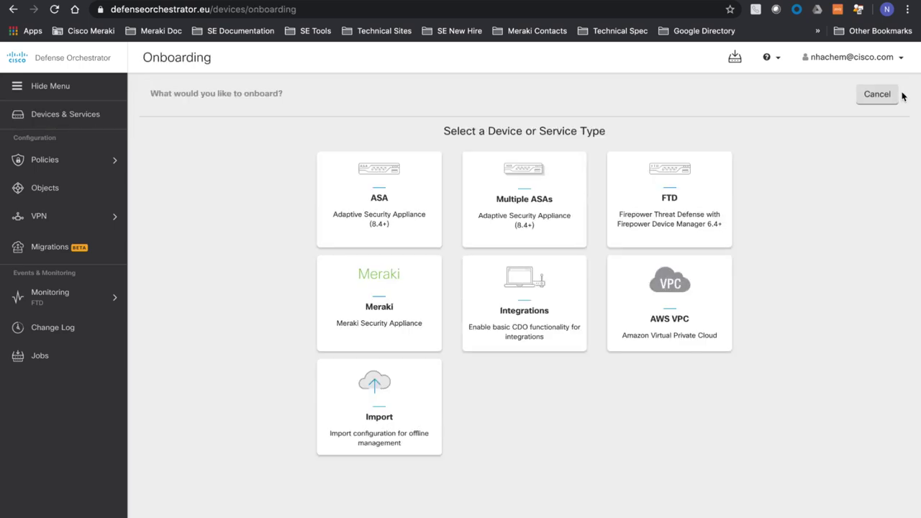
pyautogui.click(389, 310)
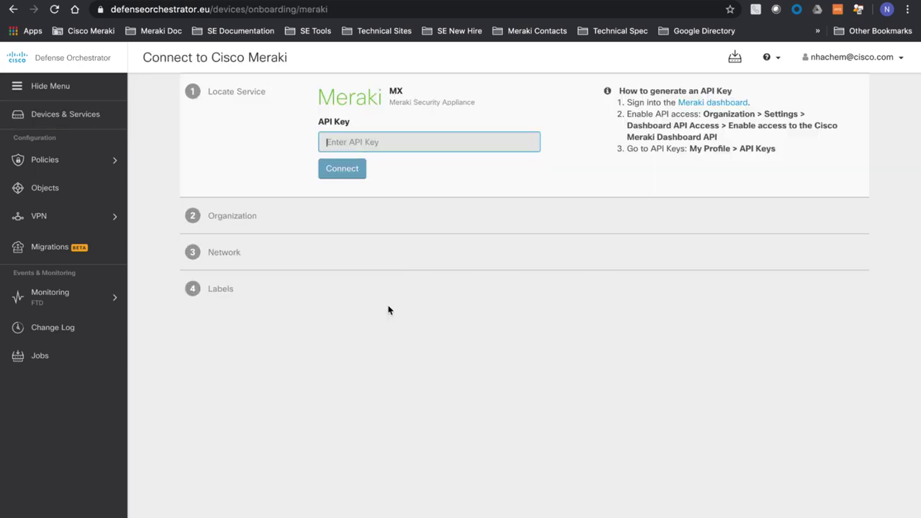
pyautogui.hotkey('ctrl', 'v')
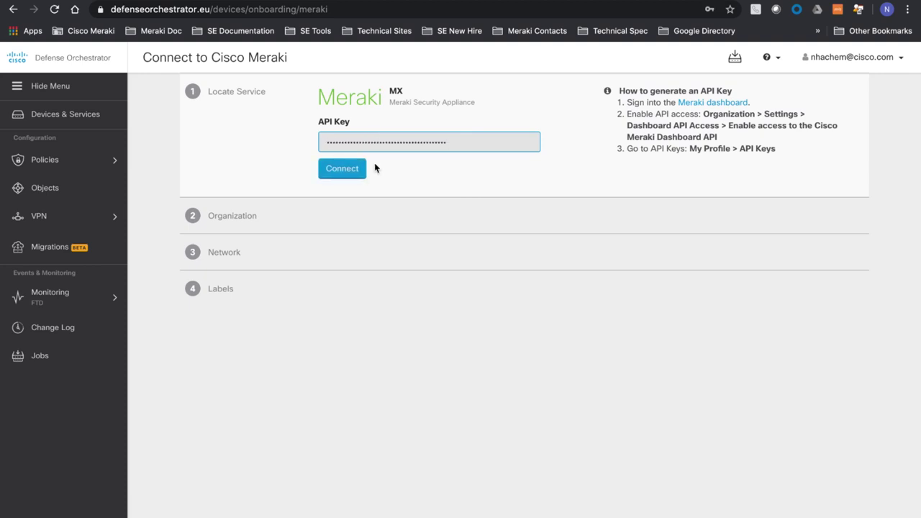
pyautogui.click(345, 171)
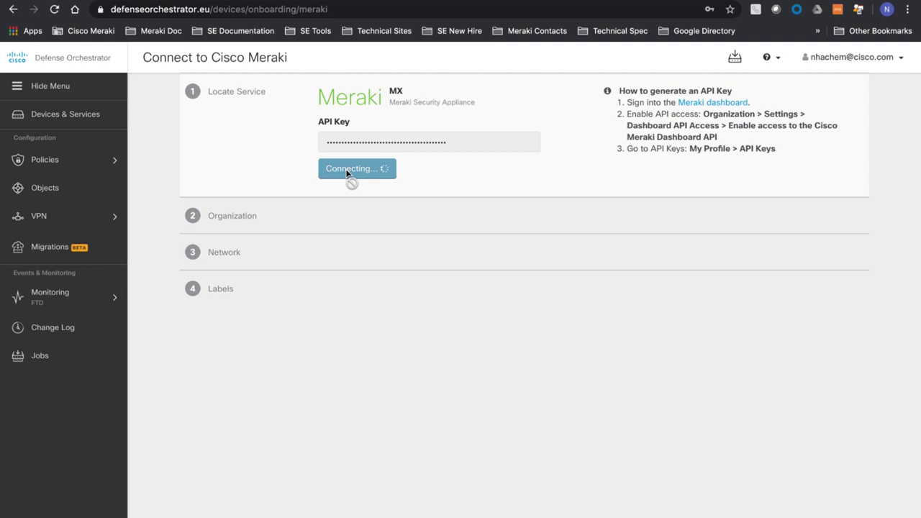
# Select the Live-Demo organization and the SOHO-MX-0202 network
pyautogui.click(461, 150)
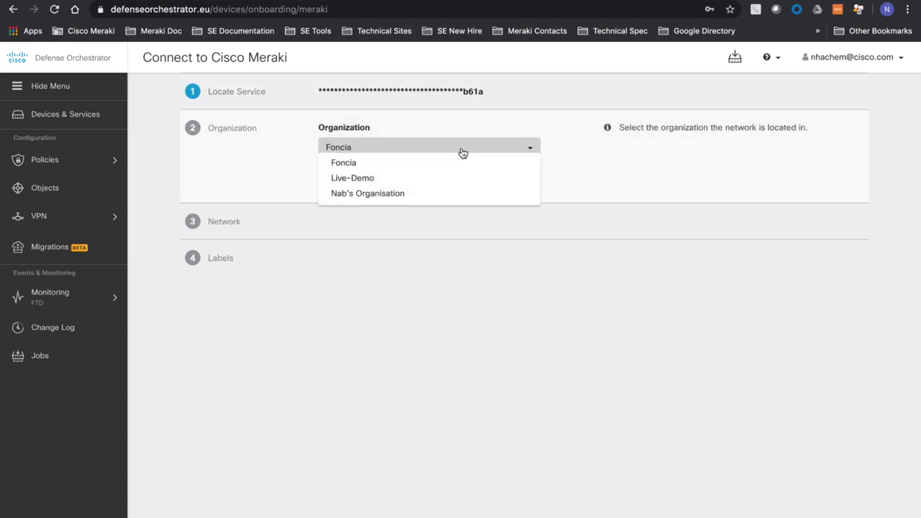
pyautogui.click(403, 180)
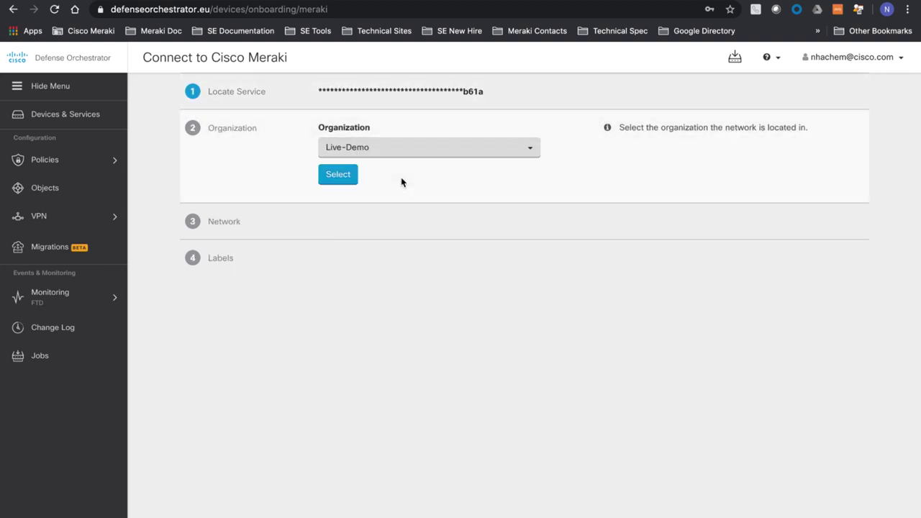
pyautogui.click(342, 179)
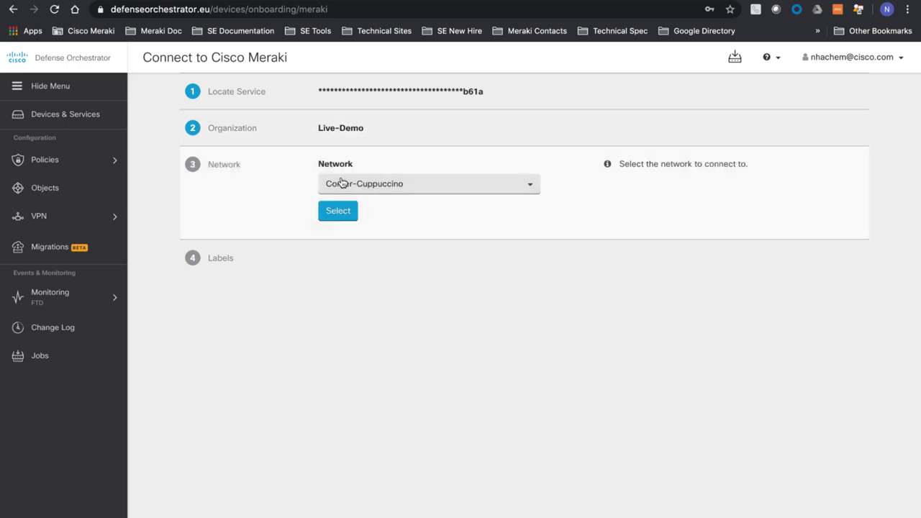
pyautogui.click(427, 188)
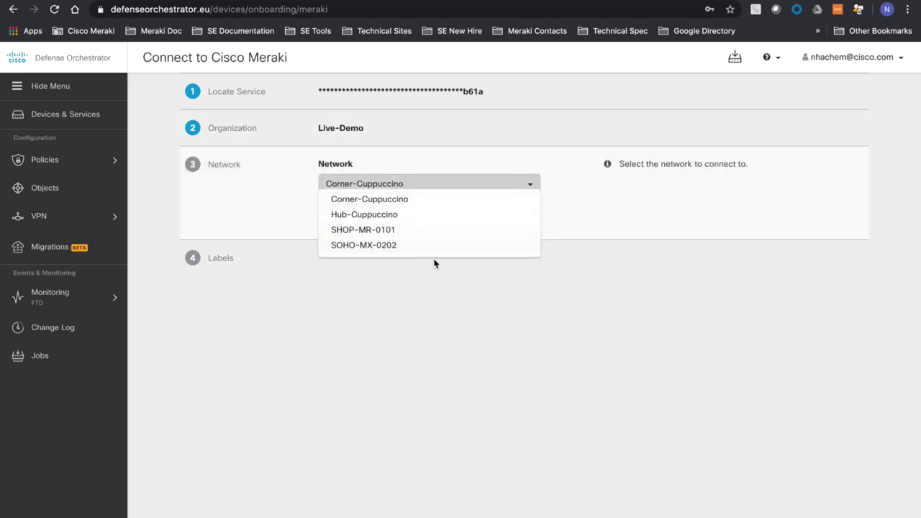
pyautogui.click(390, 252)
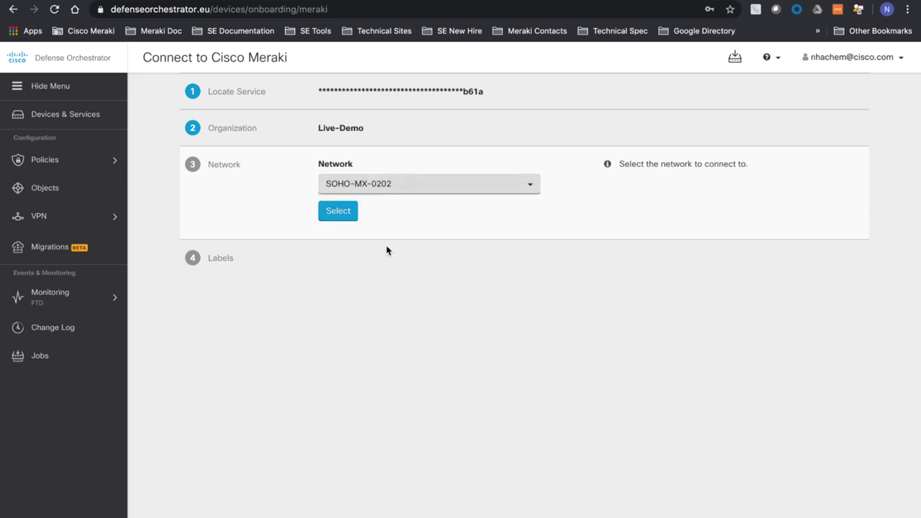
pyautogui.click(348, 219)
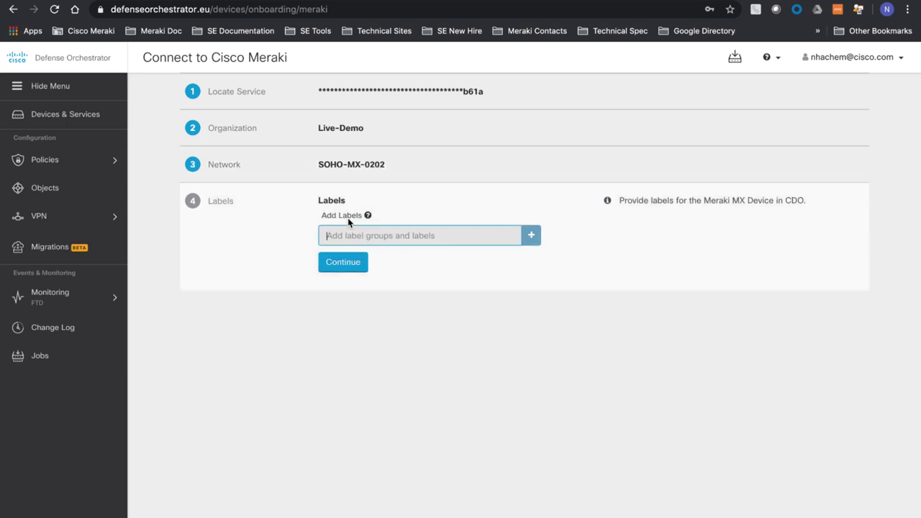
# Add the label Soho-MX and finish onboarding the device
pyautogui.click(370, 235)
pyautogui.write('Soho-MX')
pyautogui.click(350, 264)
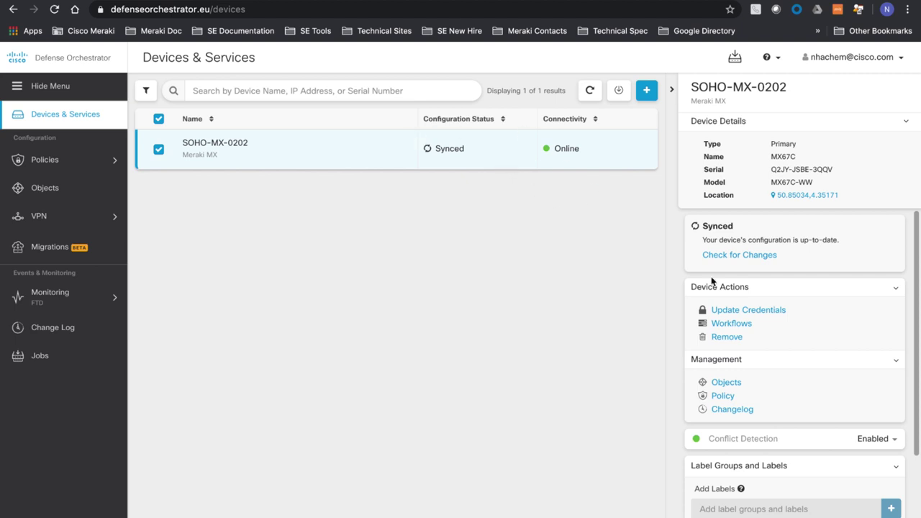
# Open SOHO-MX-0202's access policy and begin a new access rule
pyautogui.click(723, 397)
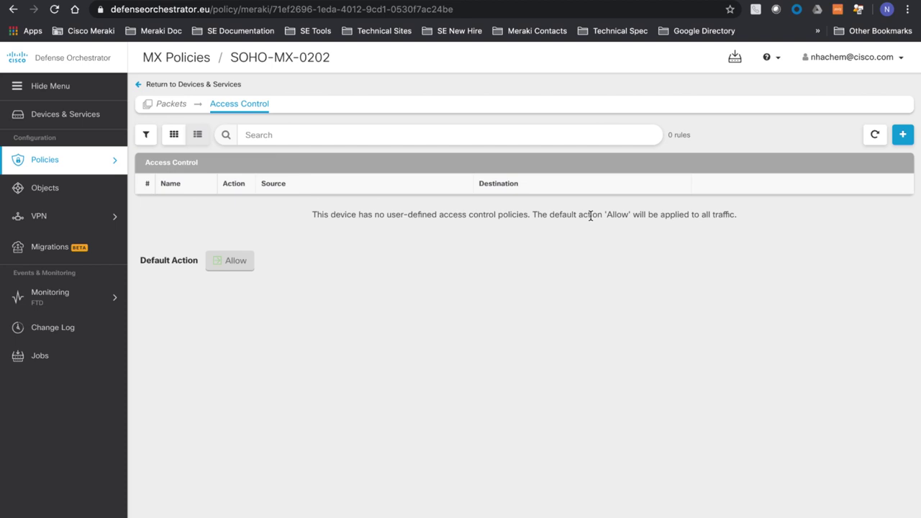
pyautogui.click(902, 134)
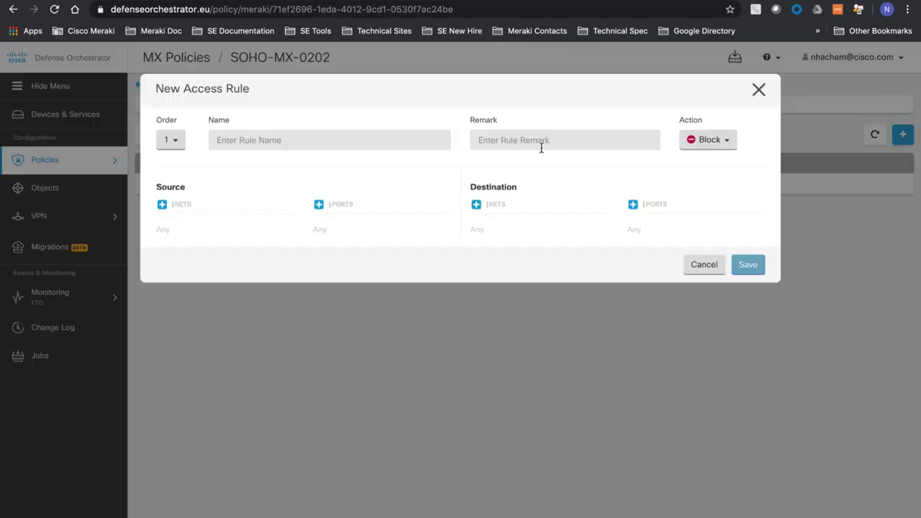
# Name the new access rule Guest-Corp
pyautogui.click(254, 137)
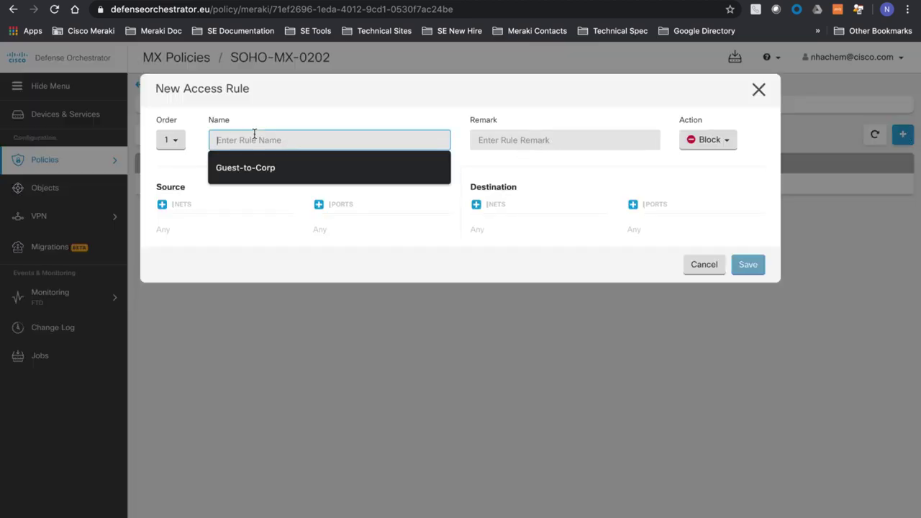
pyautogui.write('Gurst')
pyautogui.press('BackSpace')
pyautogui.press('BackSpace')
pyautogui.write('e')
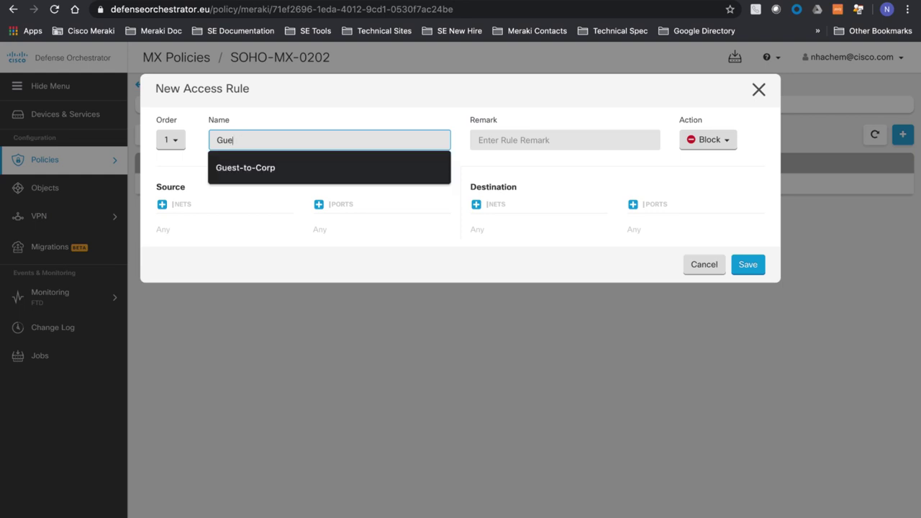
pyautogui.write('st-Corp')
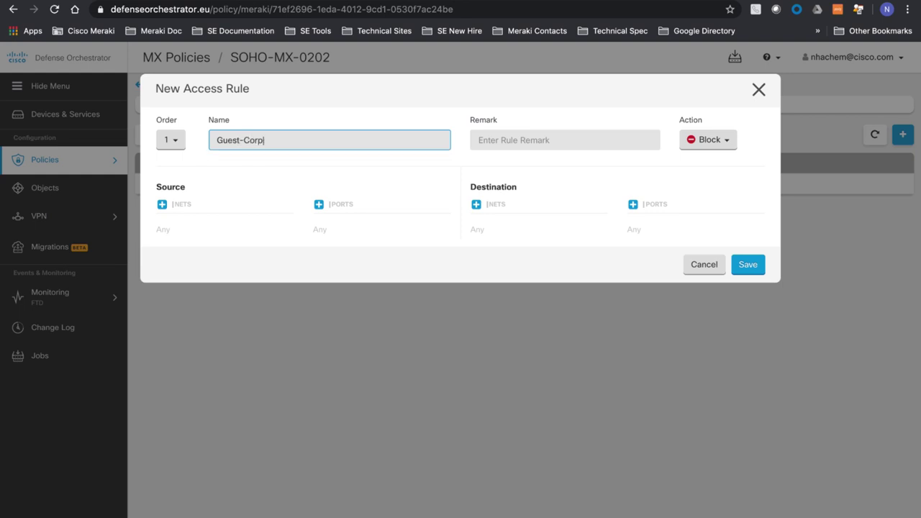
# Set the rule's source network to Guest and destination network to Corp
pyautogui.click(162, 205)
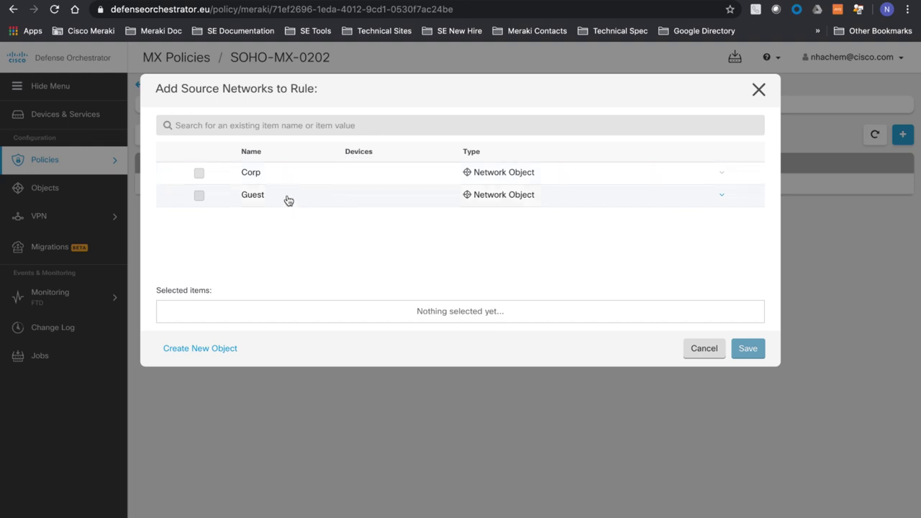
pyautogui.click(199, 196)
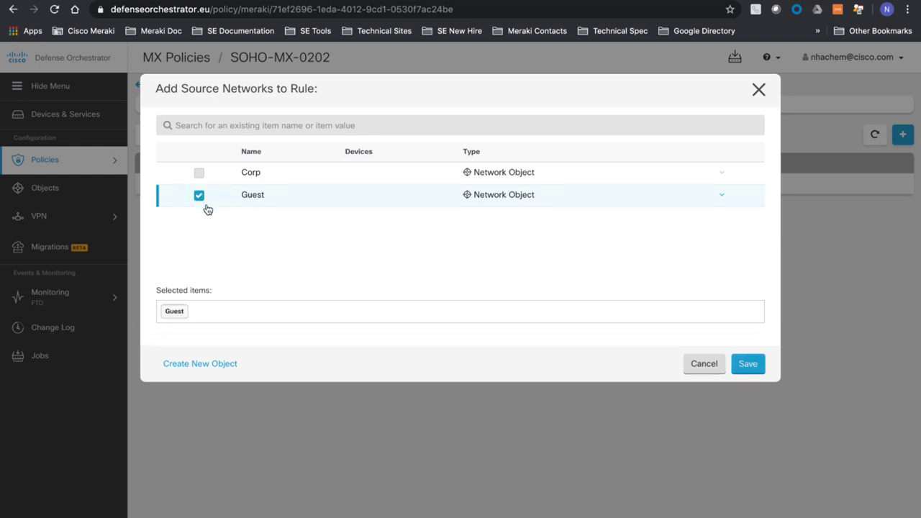
pyautogui.click(746, 364)
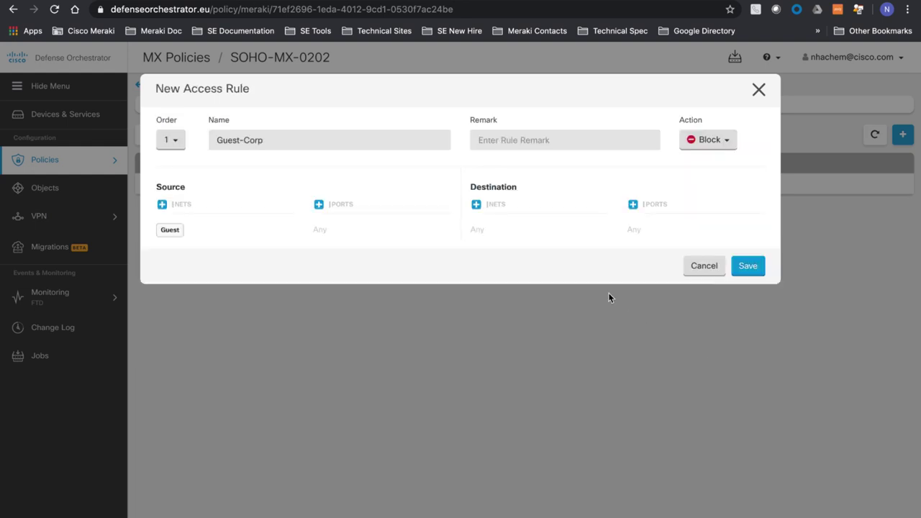
pyautogui.click(475, 205)
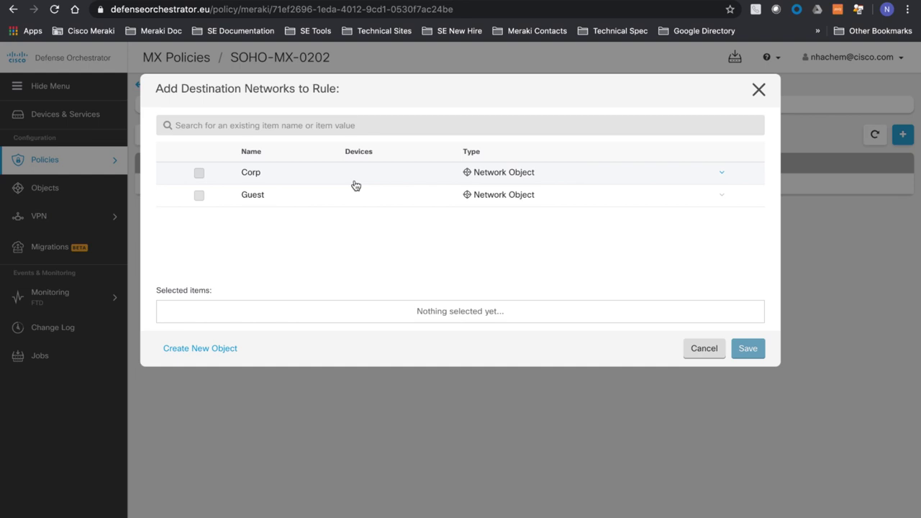
pyautogui.click(199, 174)
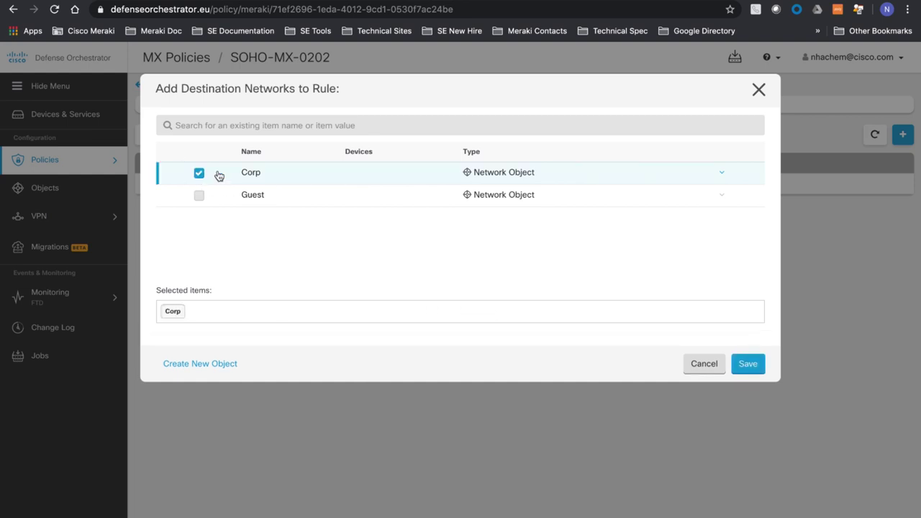
pyautogui.click(748, 364)
# Keep the Block action, save the Guest-Corp rule, and review devices with pending changes
pyautogui.click(717, 139)
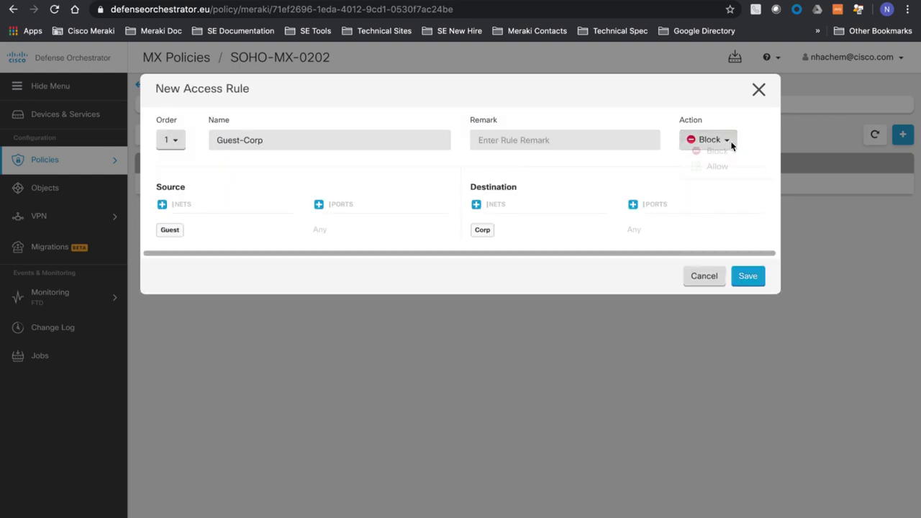
pyautogui.click(717, 157)
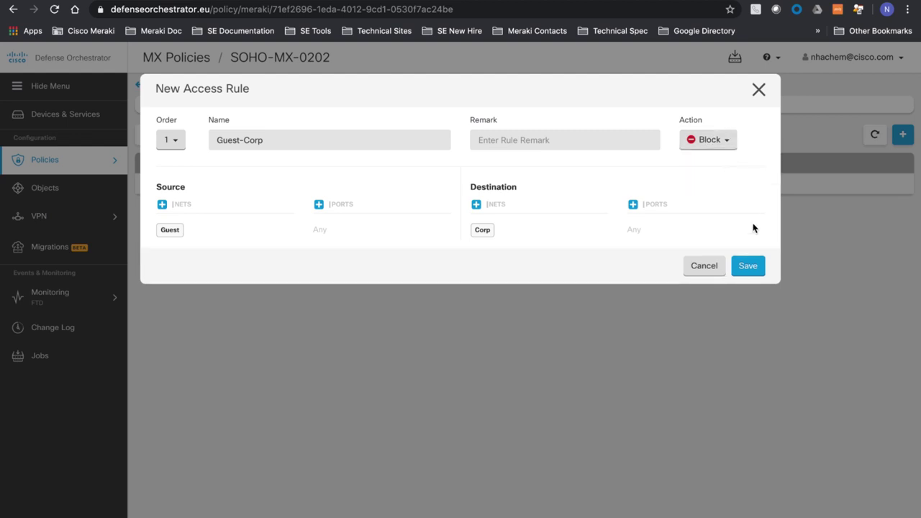
pyautogui.click(755, 269)
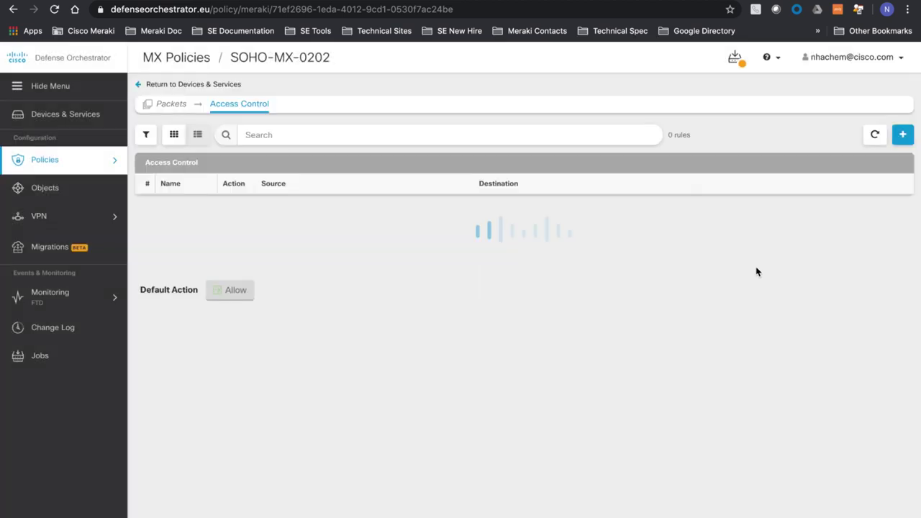
pyautogui.click(734, 59)
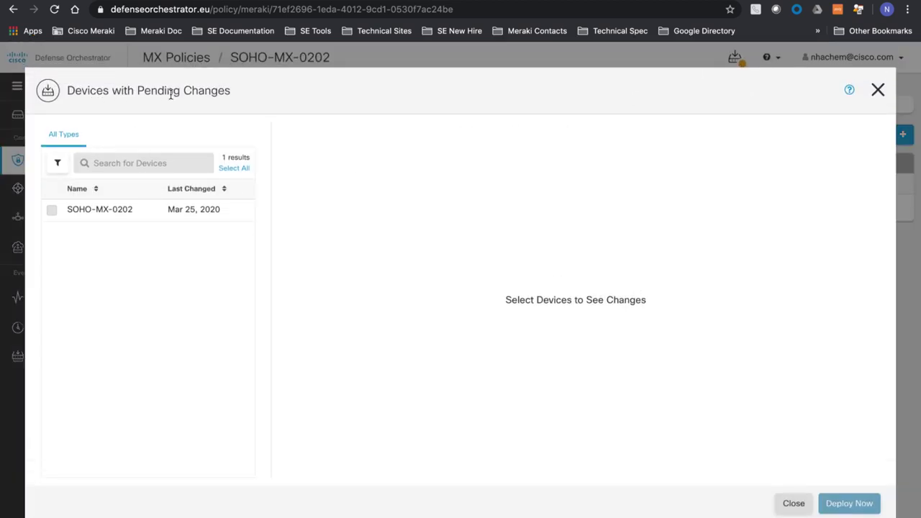
# Deploy SOHO-MX-0202's pending Guest-Corp change, then move to the Meraki Dashboard desktop
pyautogui.click(52, 211)
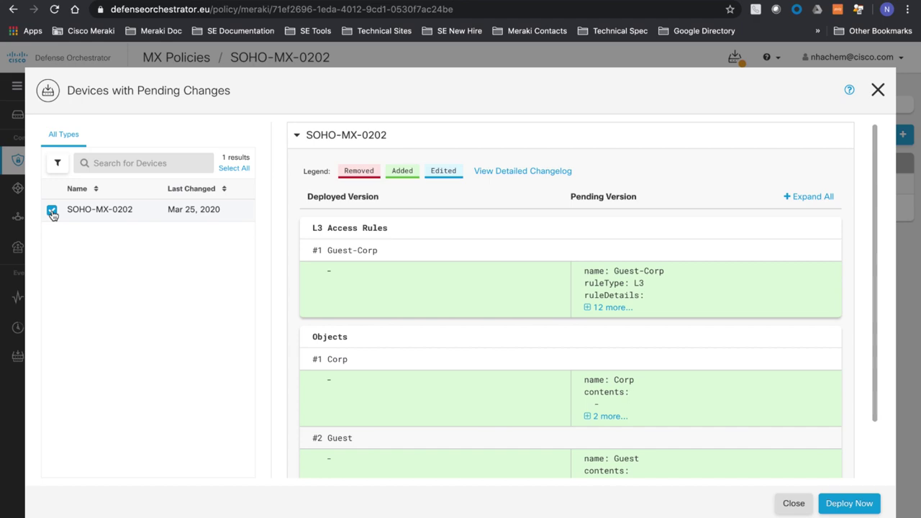
pyautogui.click(833, 504)
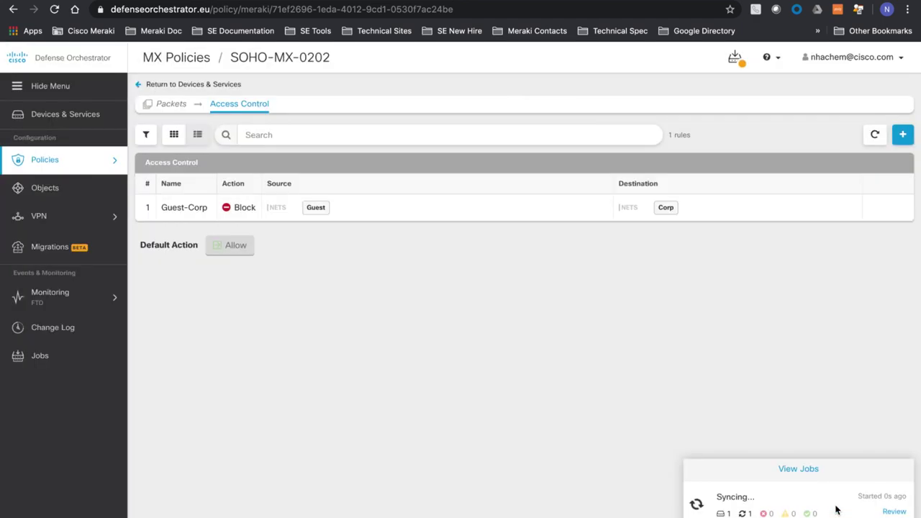
pyautogui.hotkey('ctrl', 'Left')
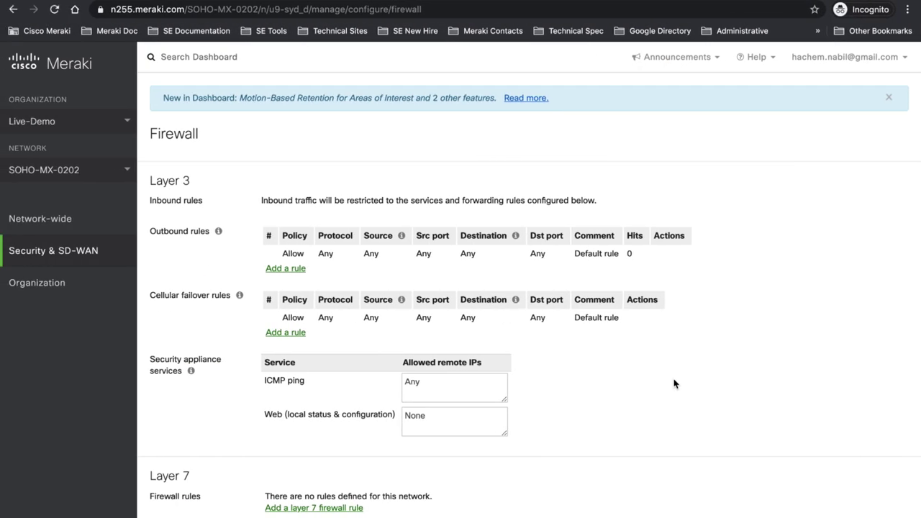
# Reload the Meraki Dashboard Firewall page to check for the new Deny rule
pyautogui.hotkey('ctrl', 'Right')
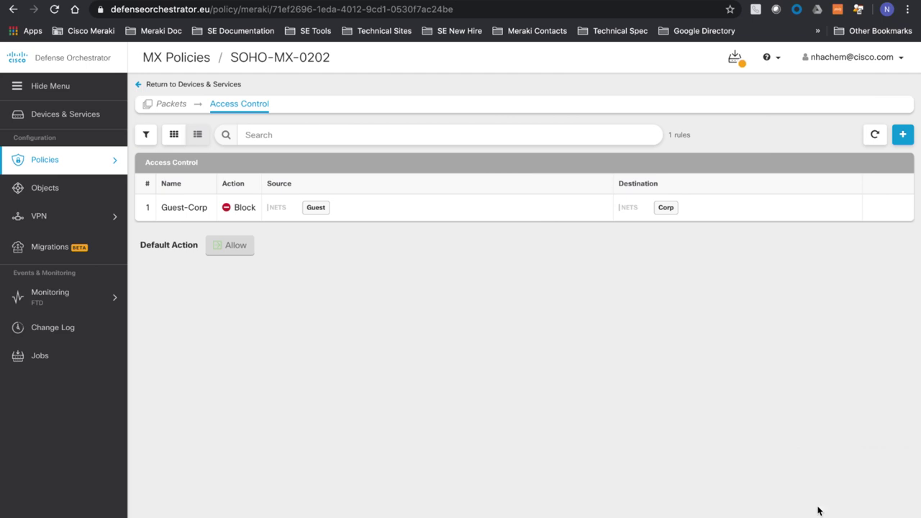
pyautogui.hotkey('ctrl', 'Left')
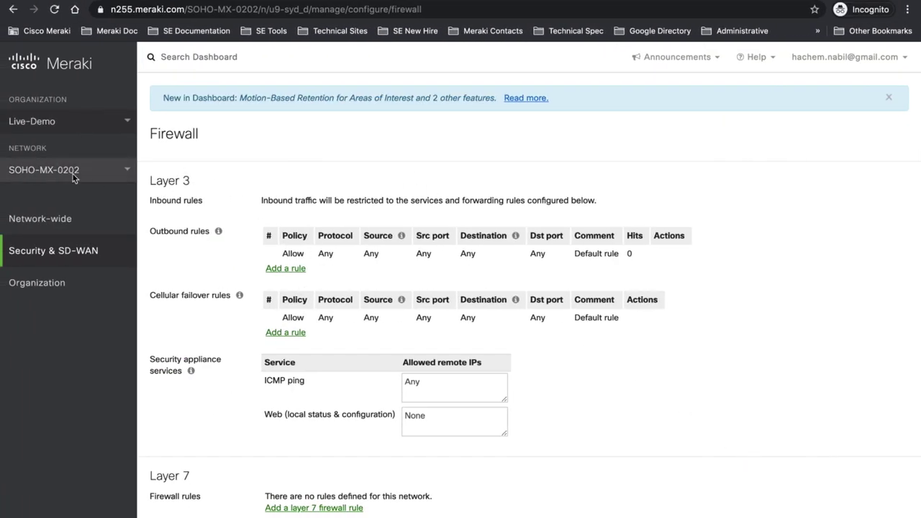
pyautogui.click(434, 9)
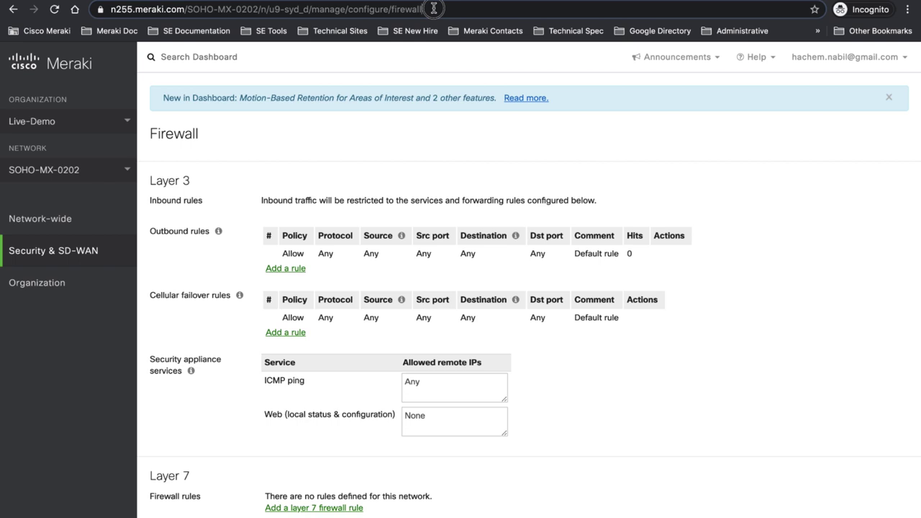
pyautogui.press('Return')
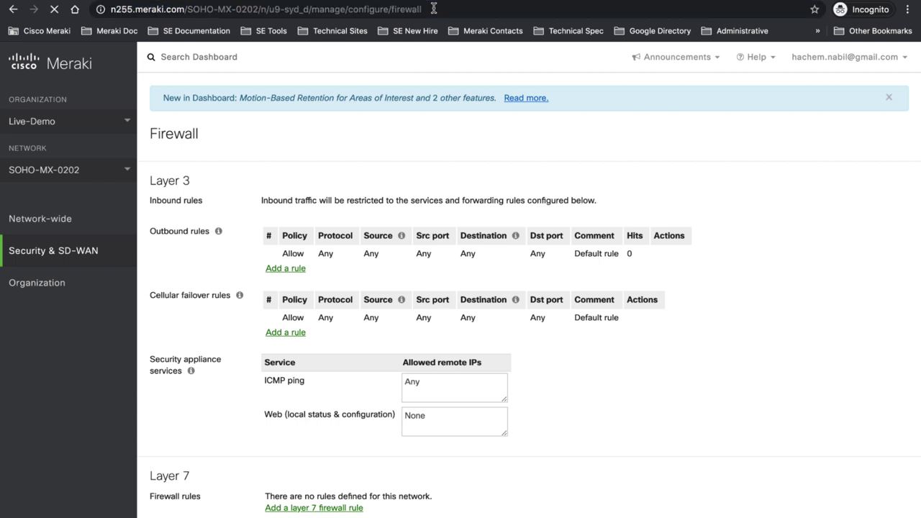